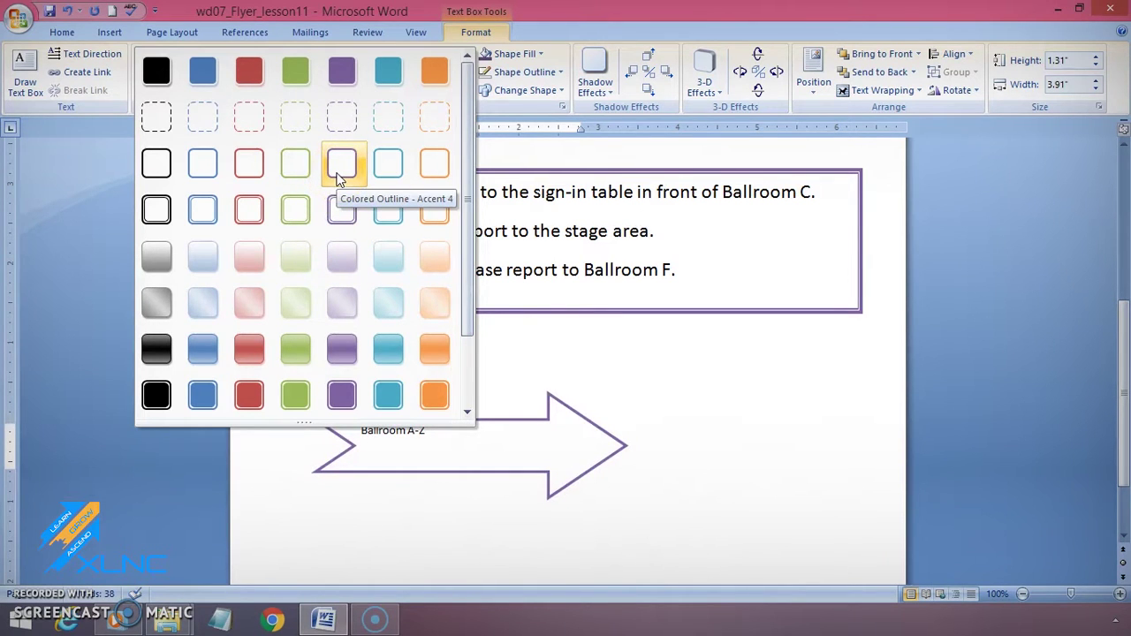
Apply the Colored Outline - Accent 4 style to the arrow text box and fill the arrow with light purple.
left_click(338, 175)
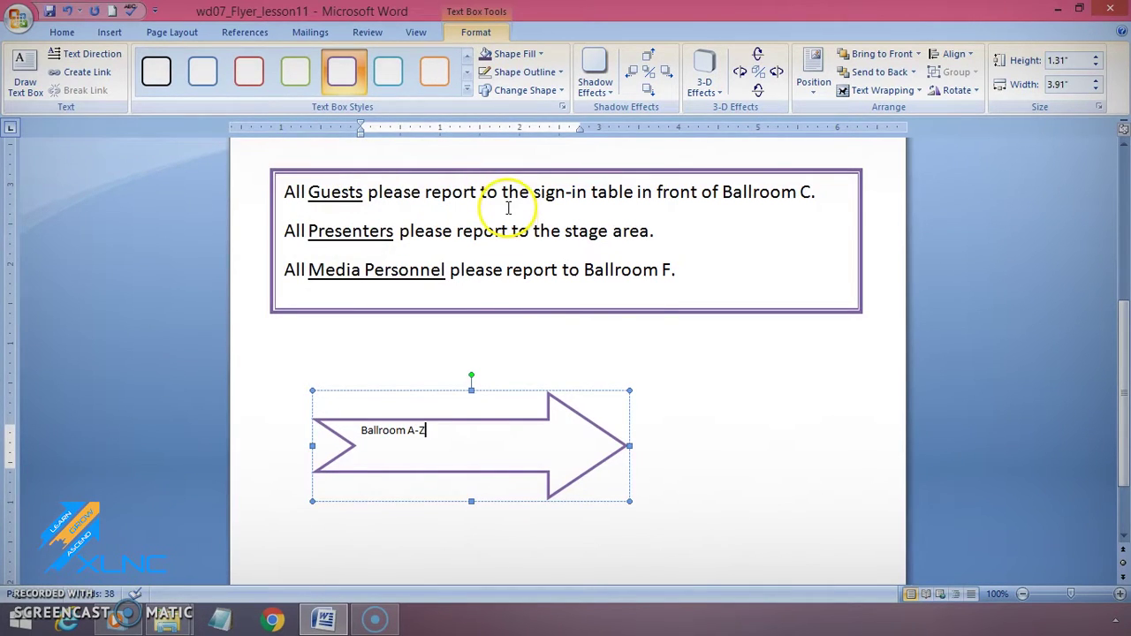
left_click(769, 434)
scroll(770, 434, "down", 1)
left_click(424, 417)
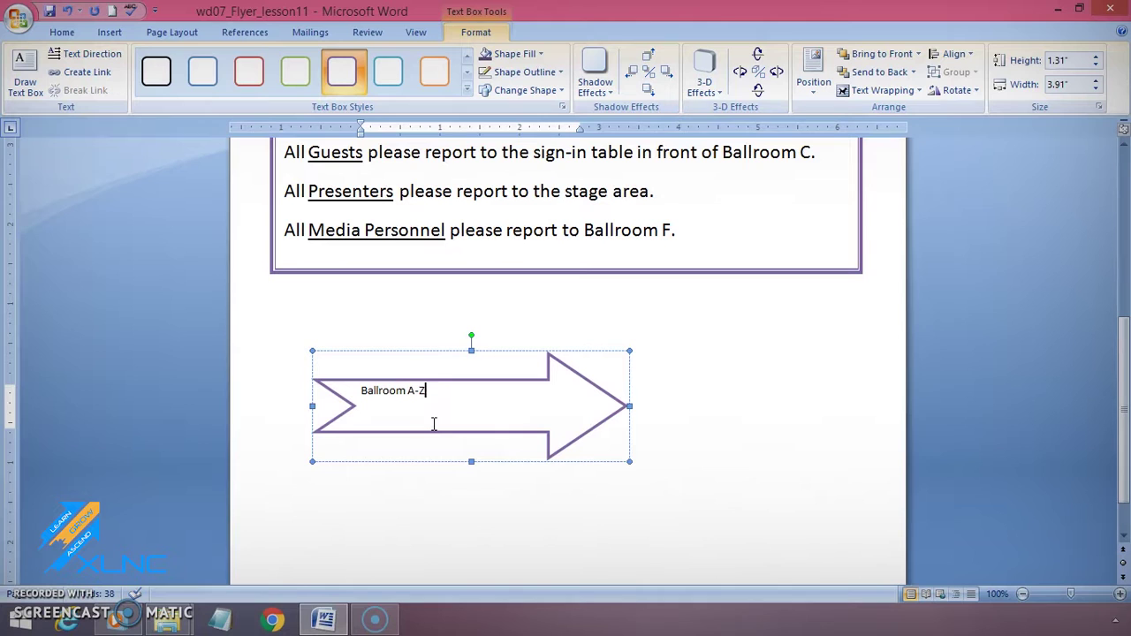
left_click(540, 55)
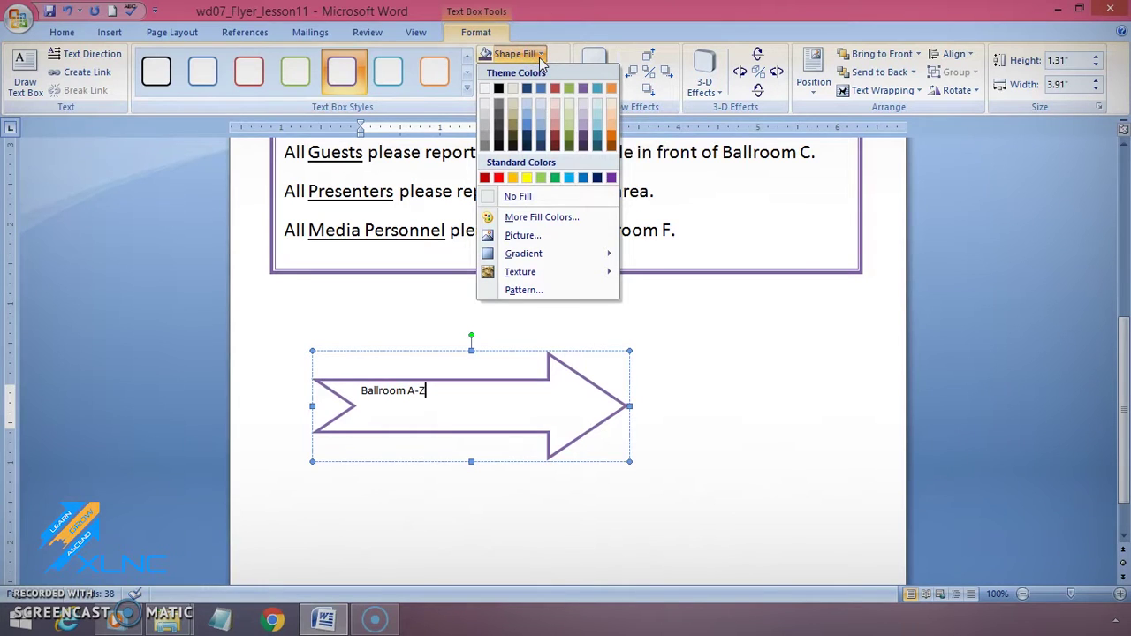
left_click(582, 133)
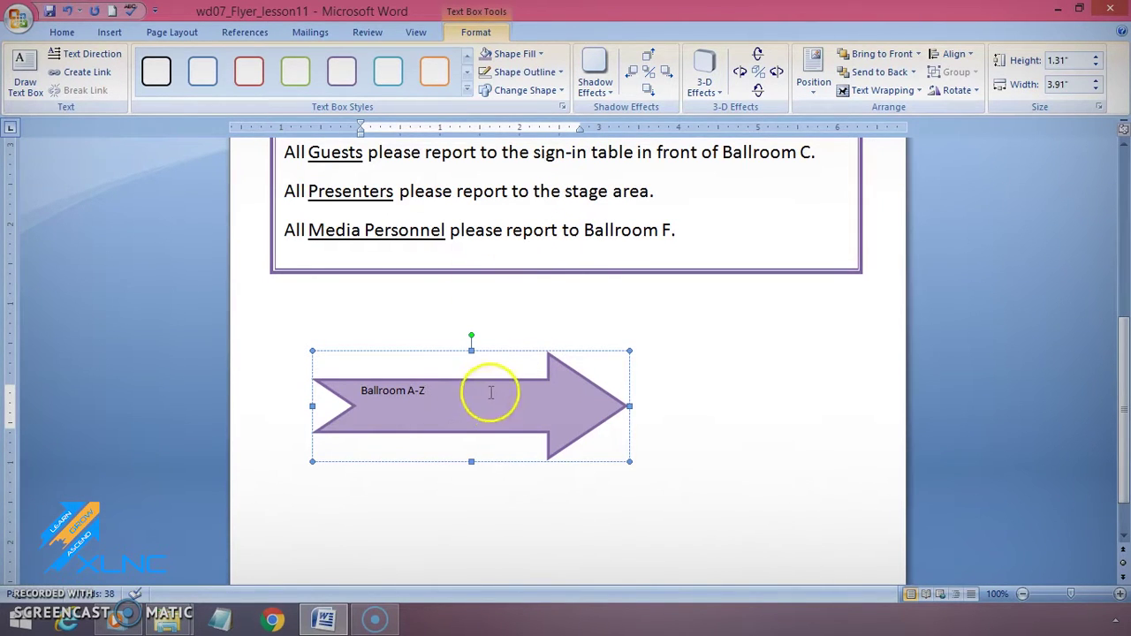
Change the font color of the "Ballroom A-Z" text inside the arrow to yellow.
left_click_drag(457, 392, 342, 390)
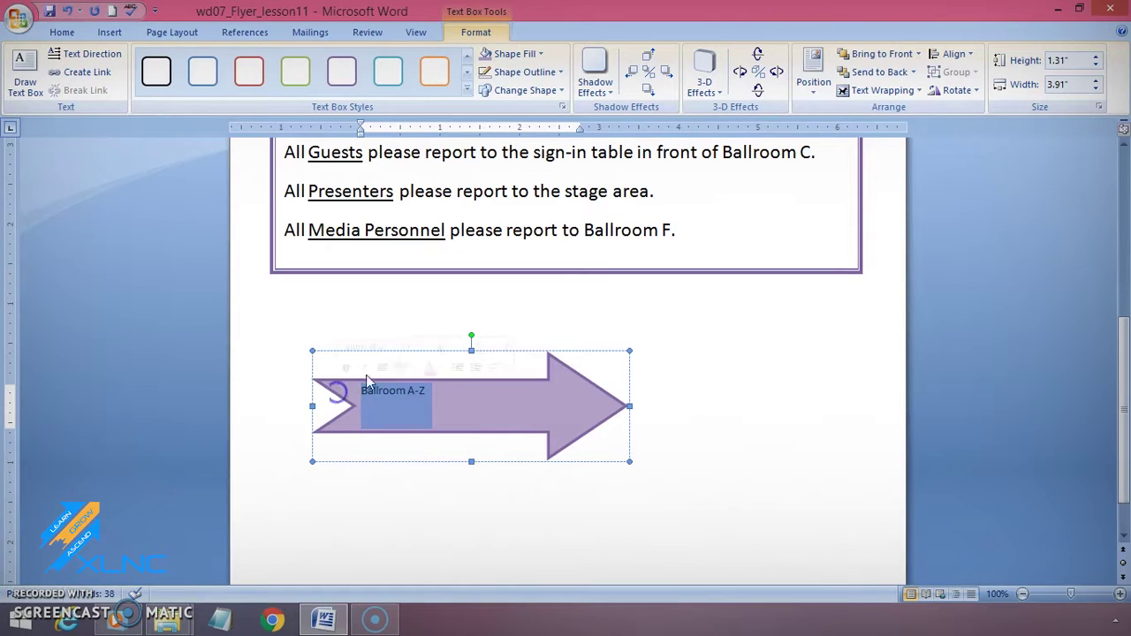
left_click(61, 33)
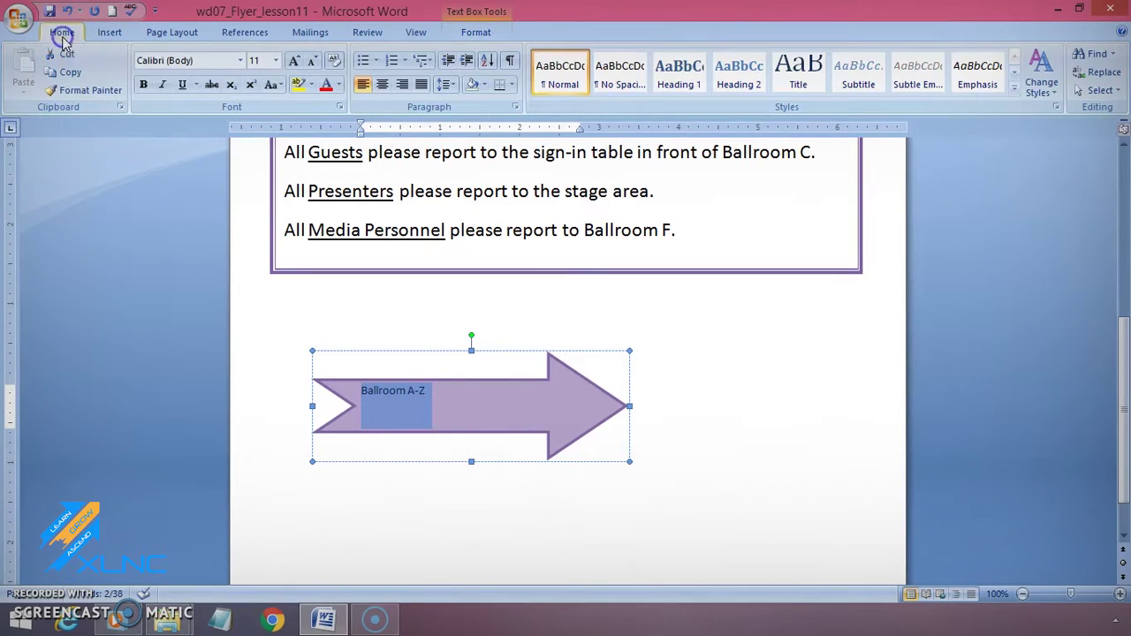
left_click(337, 86)
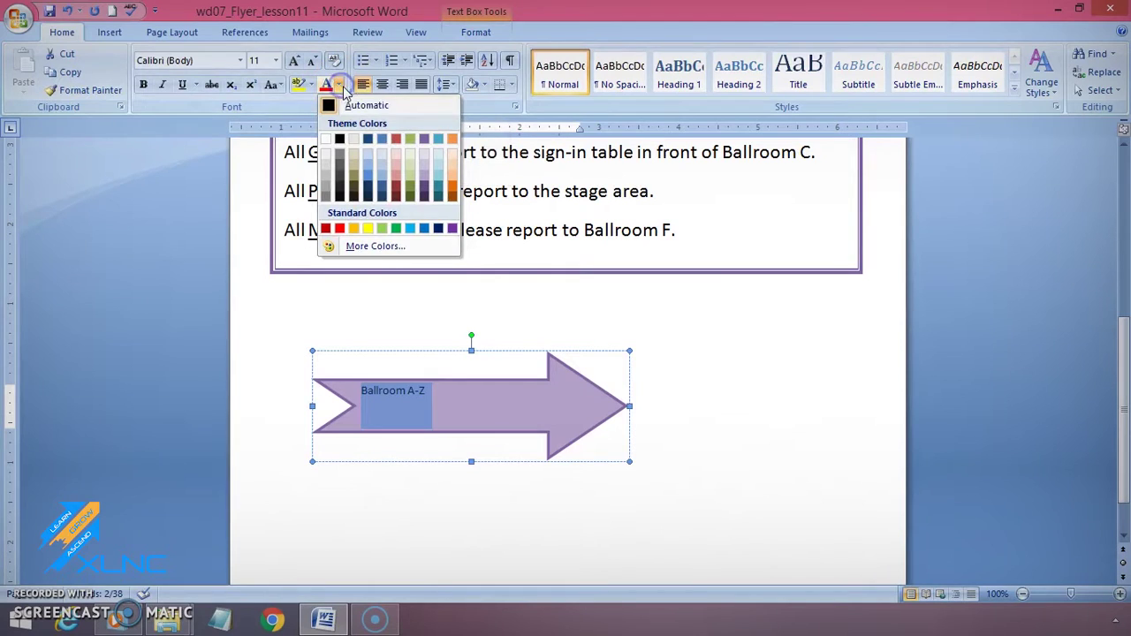
left_click(369, 229)
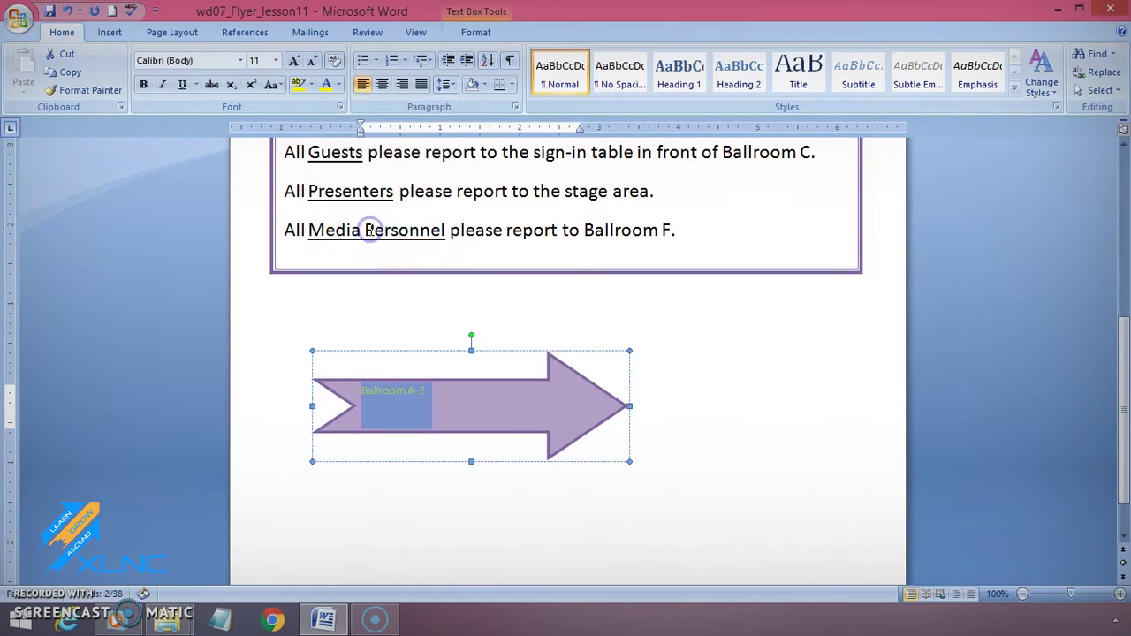
Increase the font size of the "Ballroom A-Z" text to 22.
left_click(291, 61)
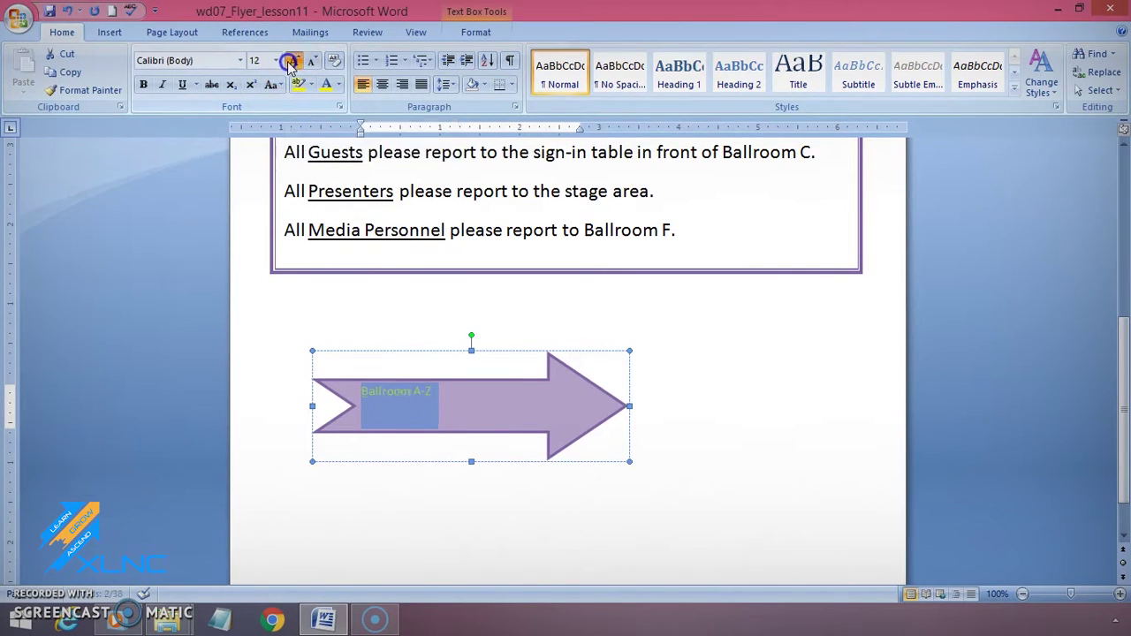
left_click(291, 61)
left_click(291, 61)
left_click(291, 61)
left_click(292, 61)
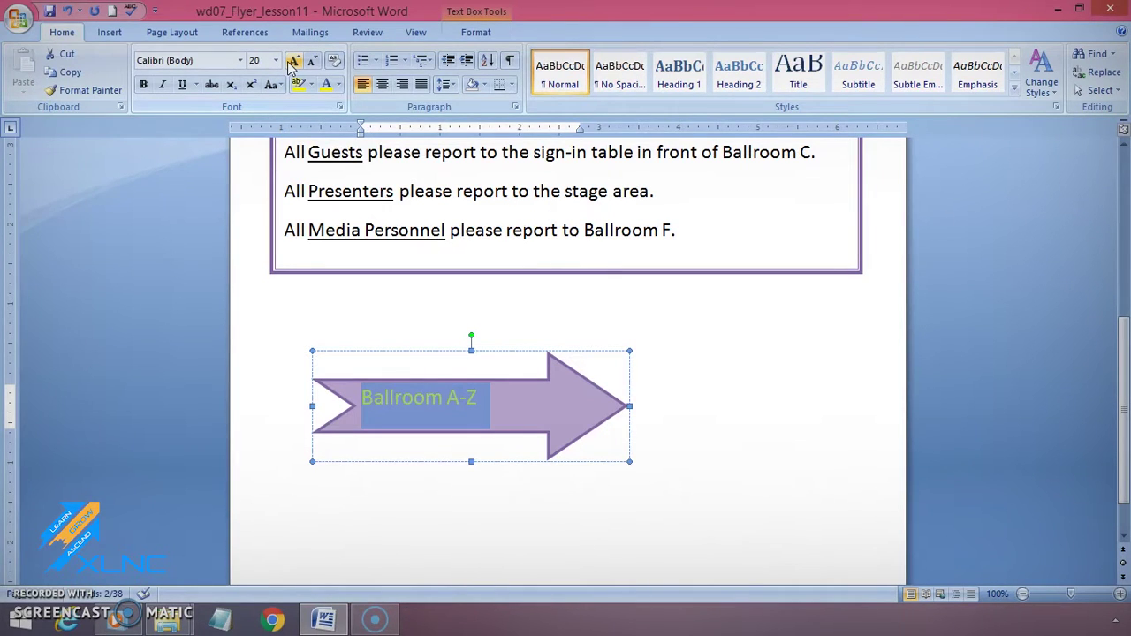
left_click(292, 61)
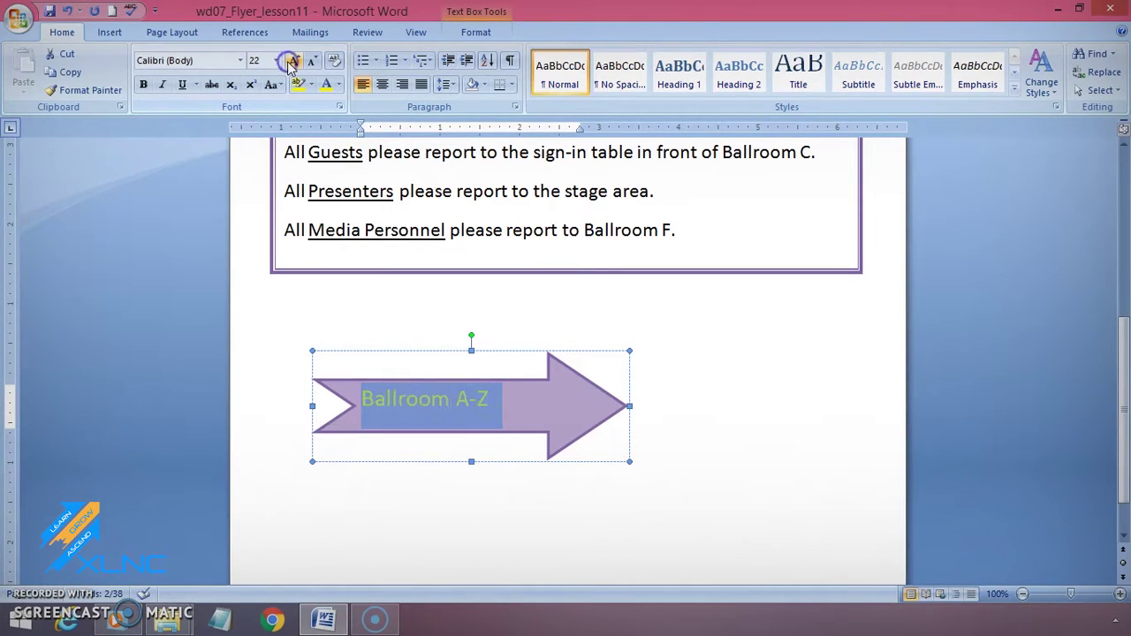
Center the "Ballroom A-Z" text in the arrow and make it bold.
left_click(380, 85)
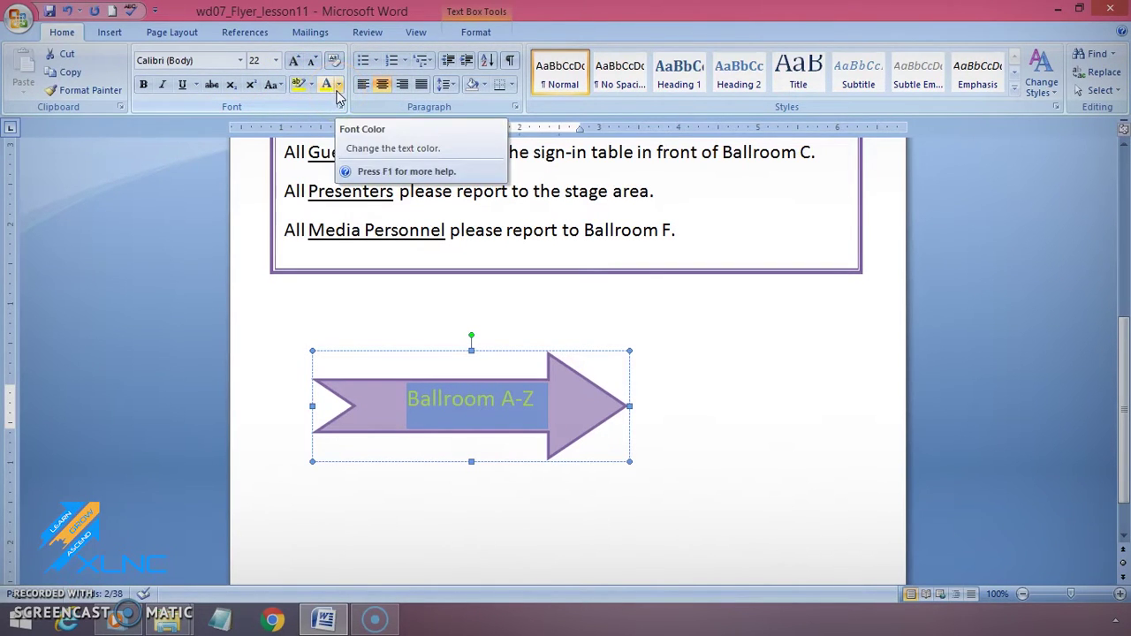
left_click(143, 84)
left_click(811, 380)
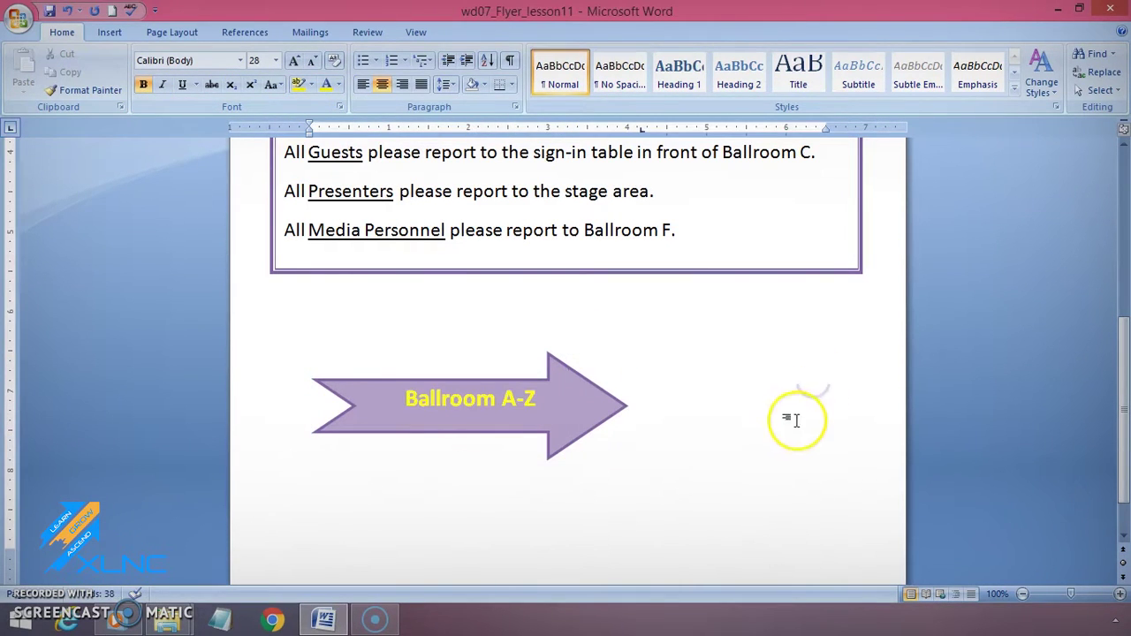
Change the arrow's fill to the dark purple theme color.
left_click_drag(580, 404, 306, 356)
left_click(822, 399)
left_click(579, 399)
left_click(480, 34)
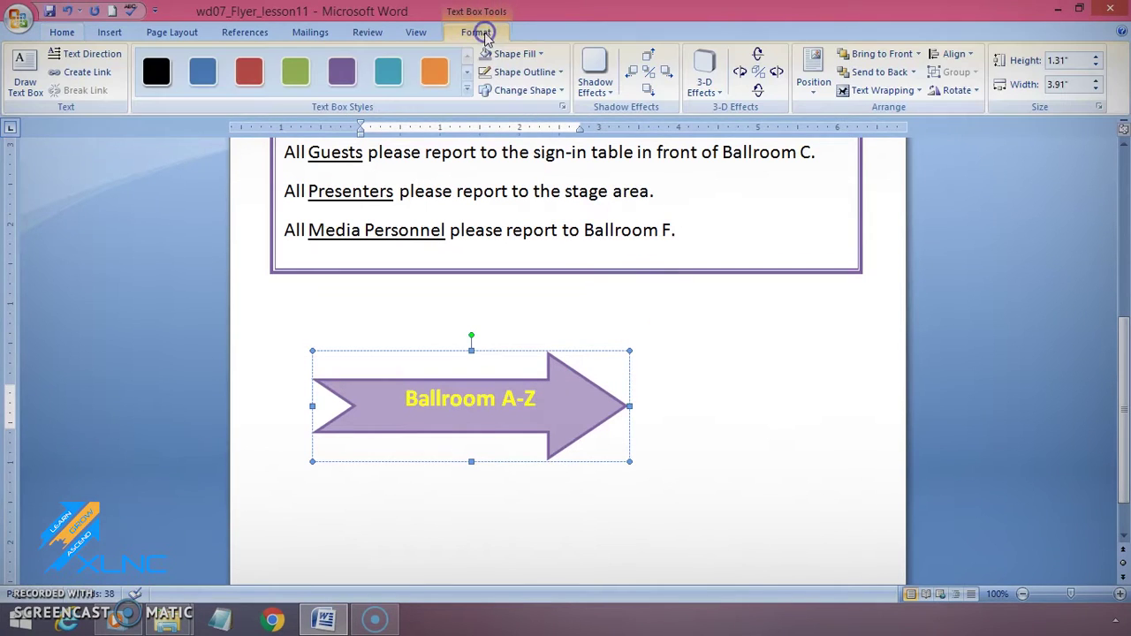
left_click(541, 55)
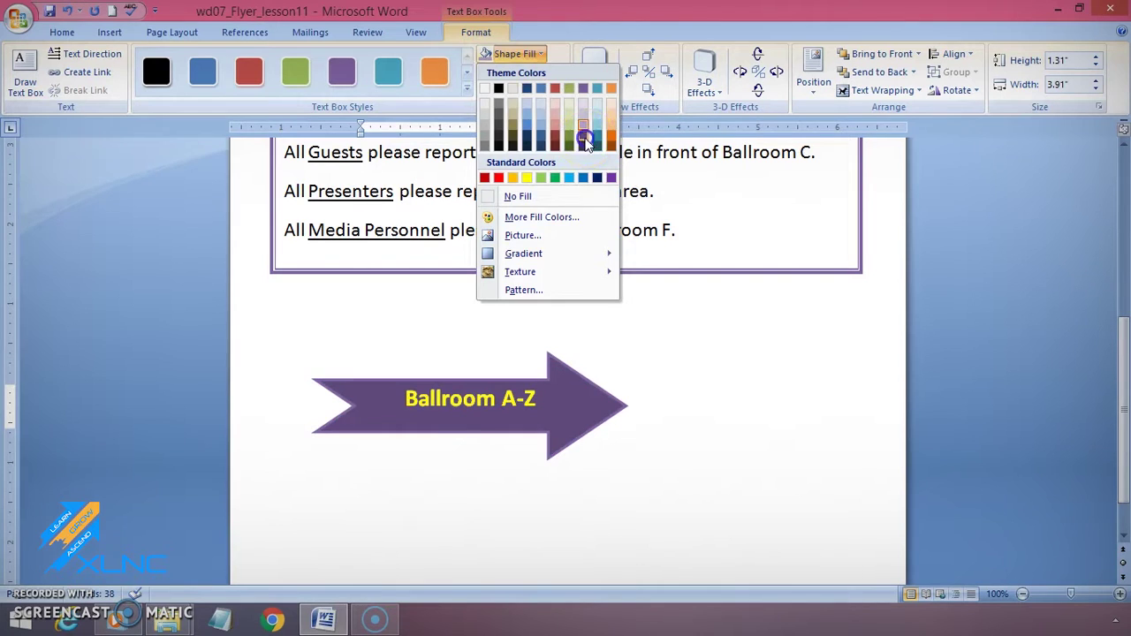
left_click(587, 141)
left_click_drag(569, 399, 403, 399)
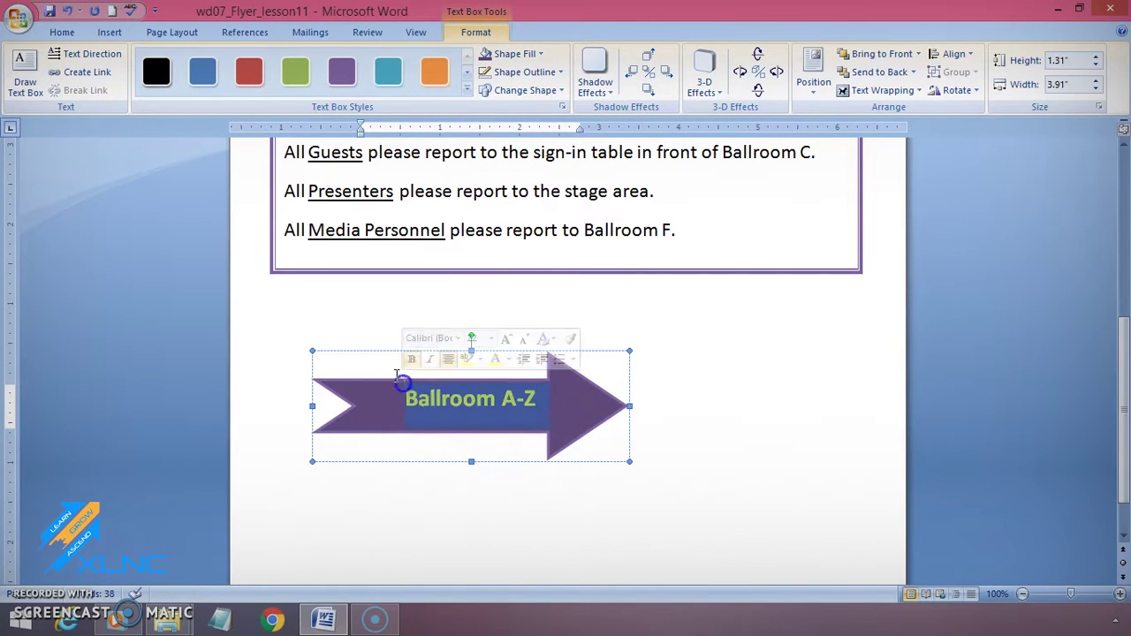
left_click(62, 31)
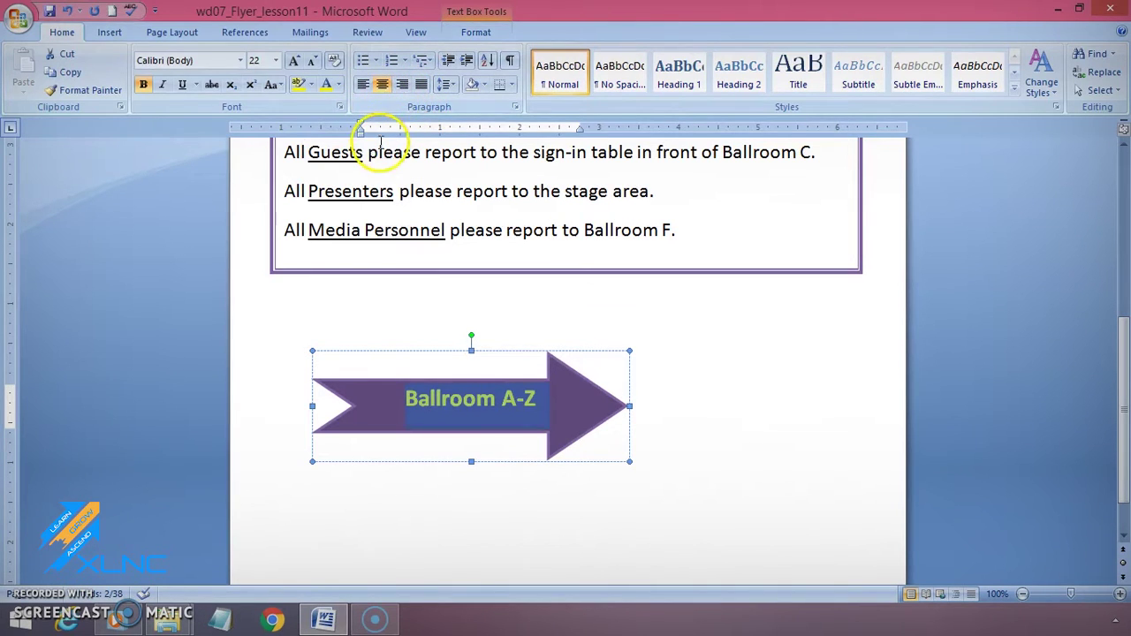
left_click(726, 406)
left_click(718, 415)
left_click(733, 422)
left_click(728, 406)
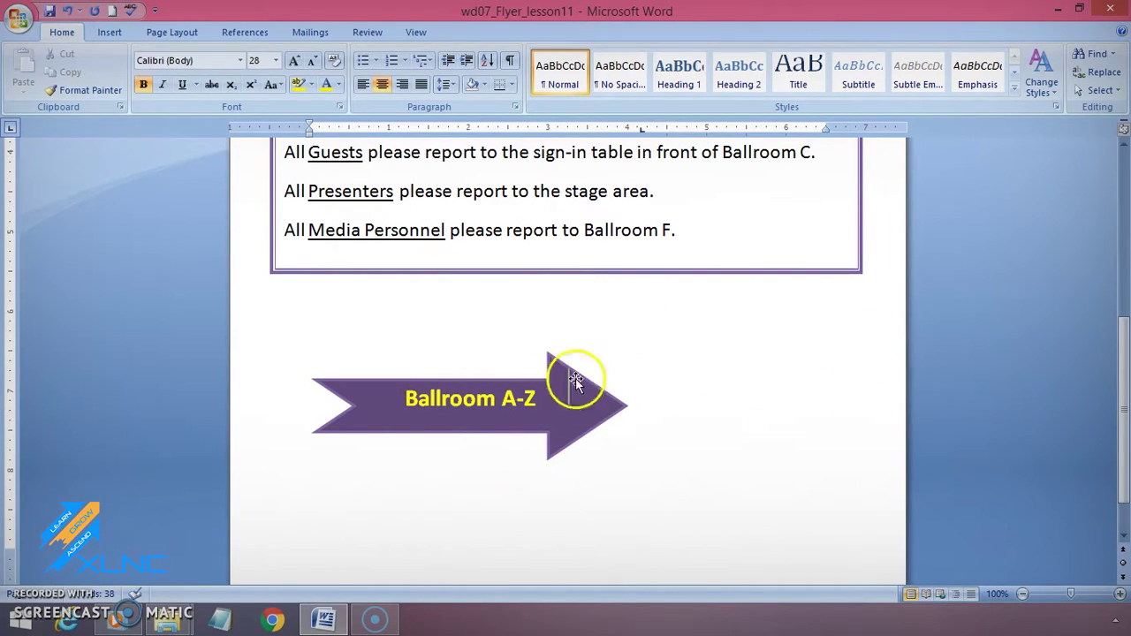
left_click(448, 423)
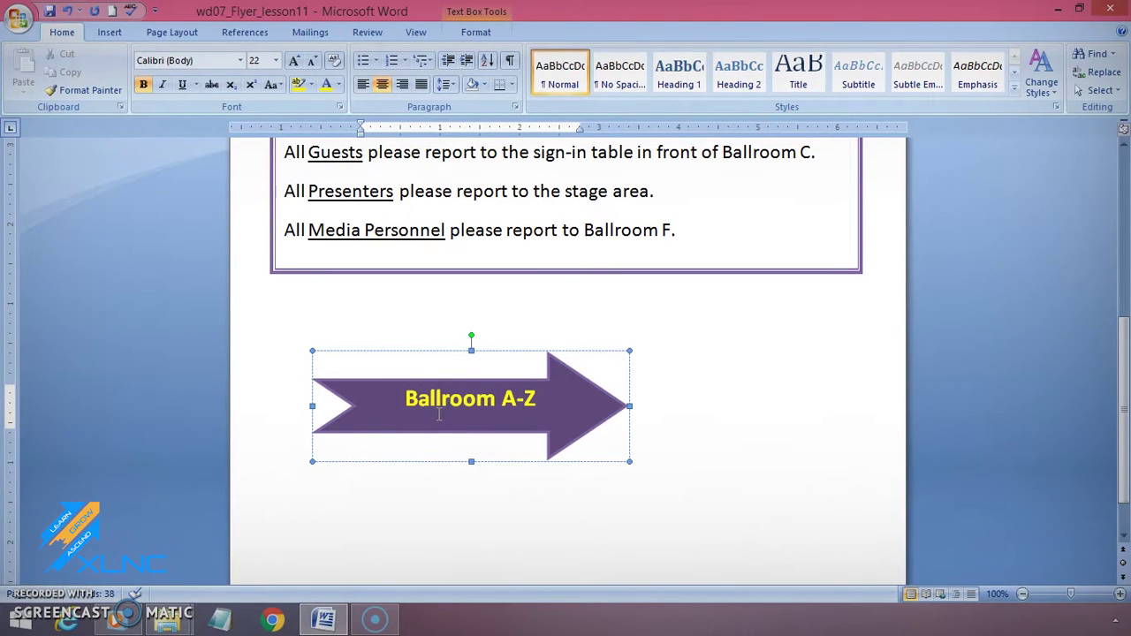
left_click(475, 31)
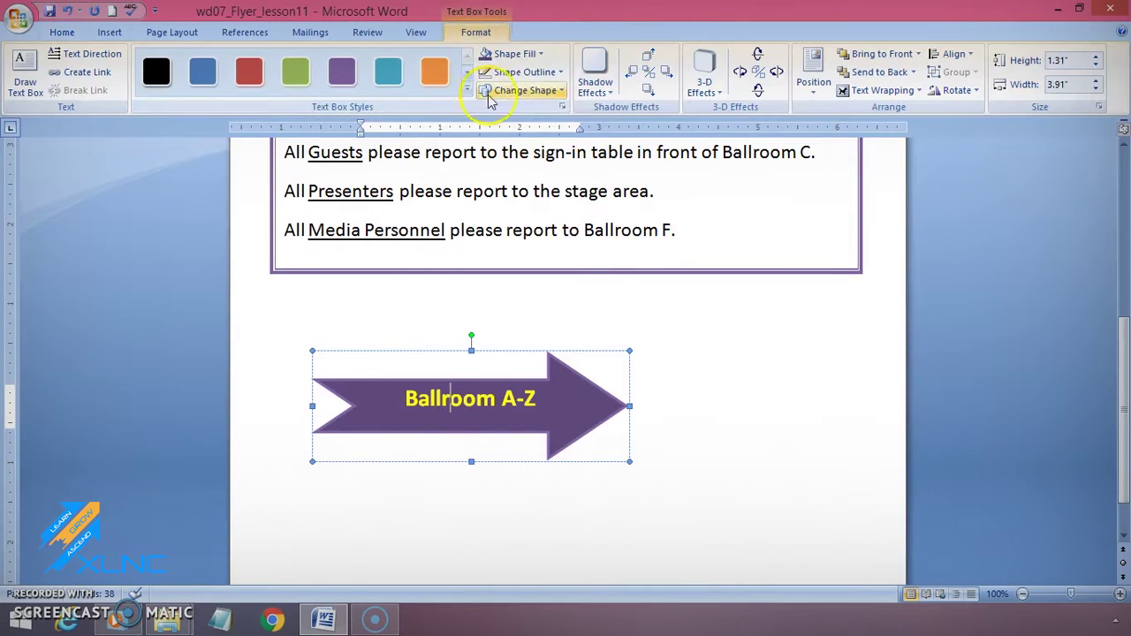
left_click(557, 73)
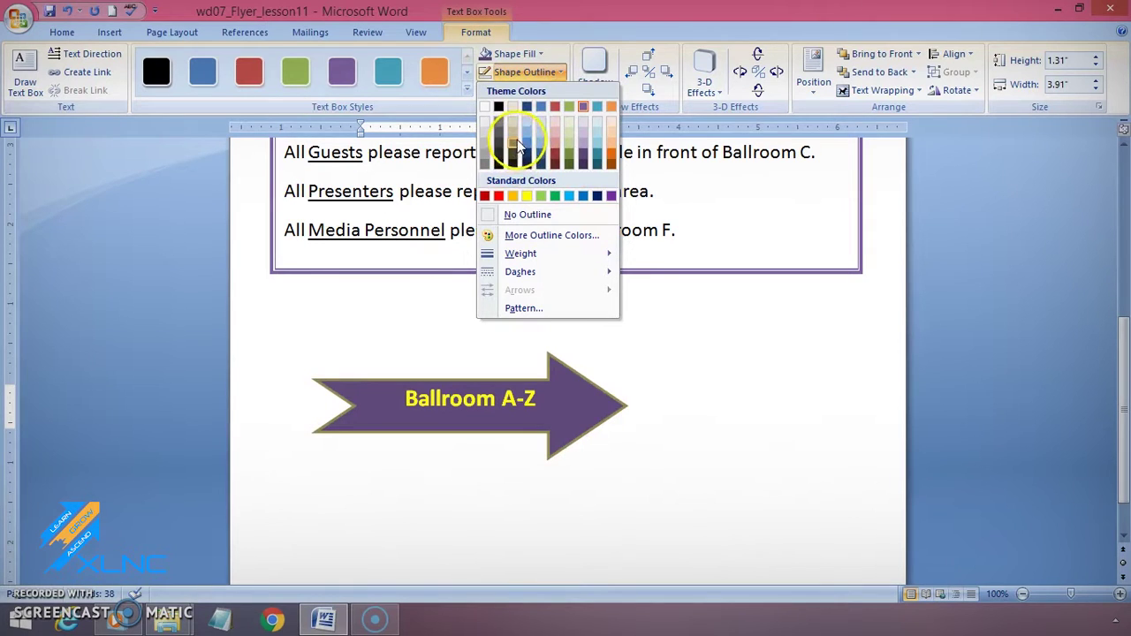
left_click(781, 394)
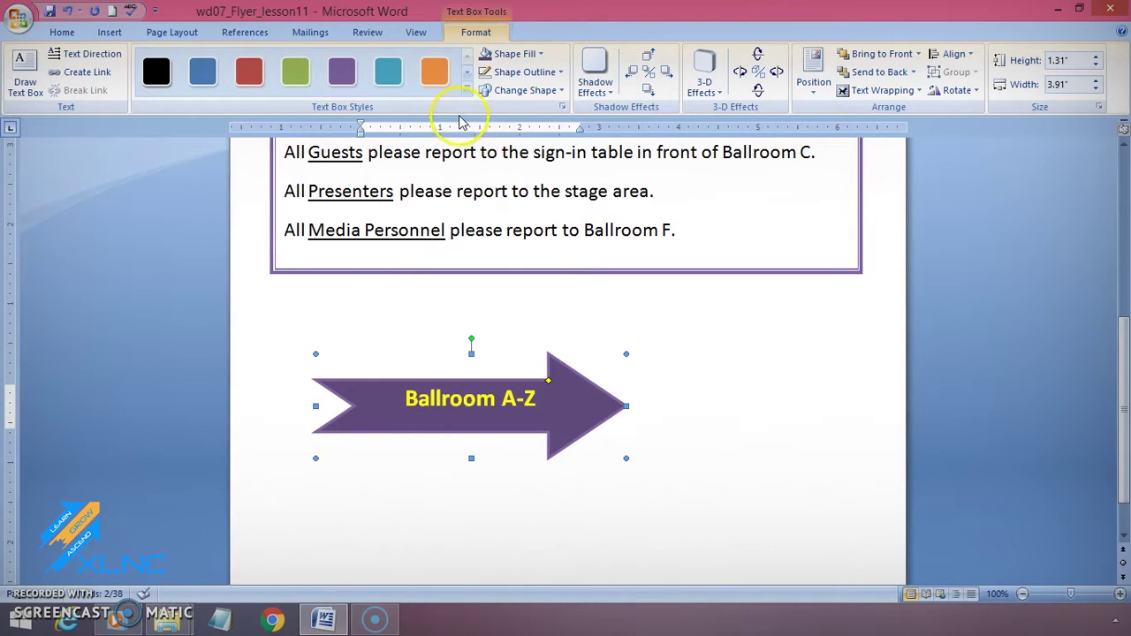
Change the notched arrow to the plain right block arrow and apply the Shadow Style 5 drop shadow.
left_click(521, 91)
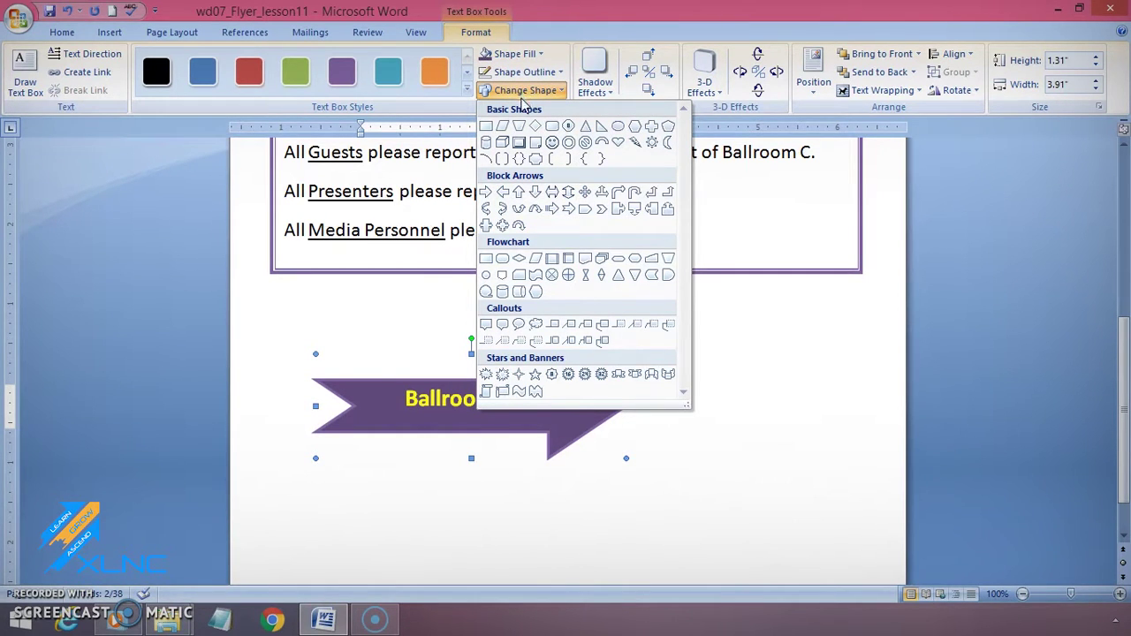
left_click(487, 196)
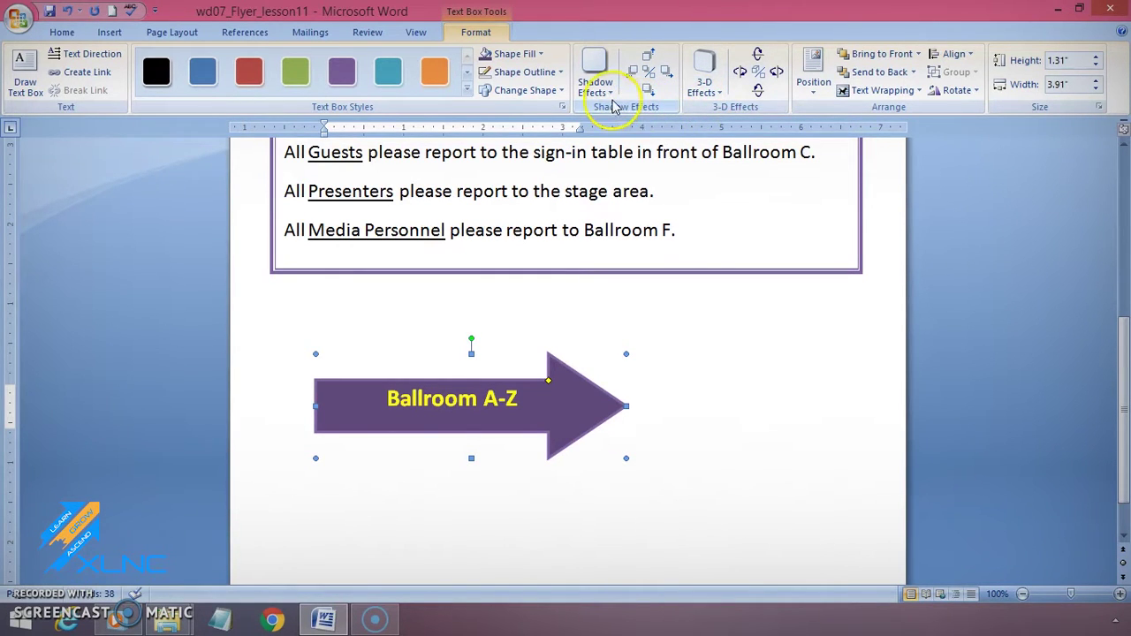
left_click(608, 95)
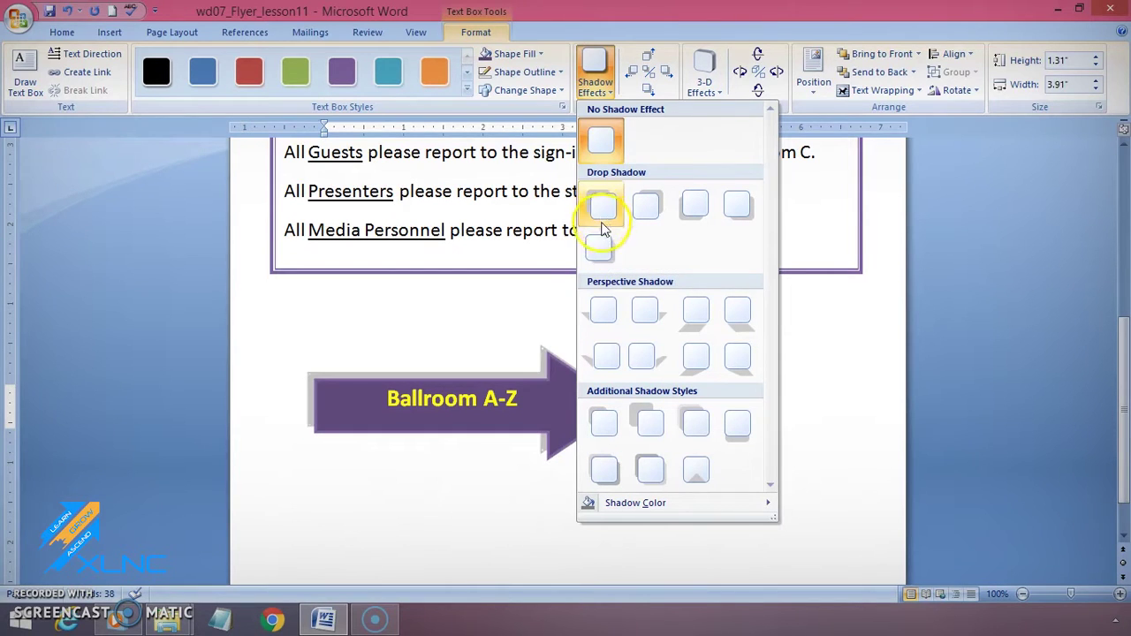
left_click(603, 249)
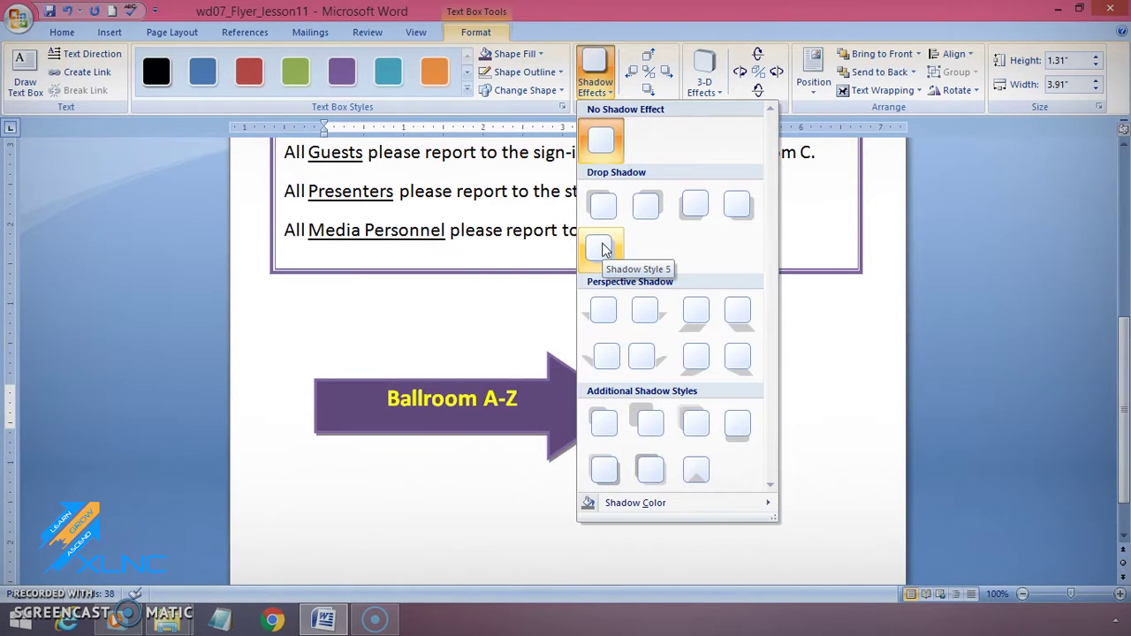
left_click(602, 249)
left_click(579, 257)
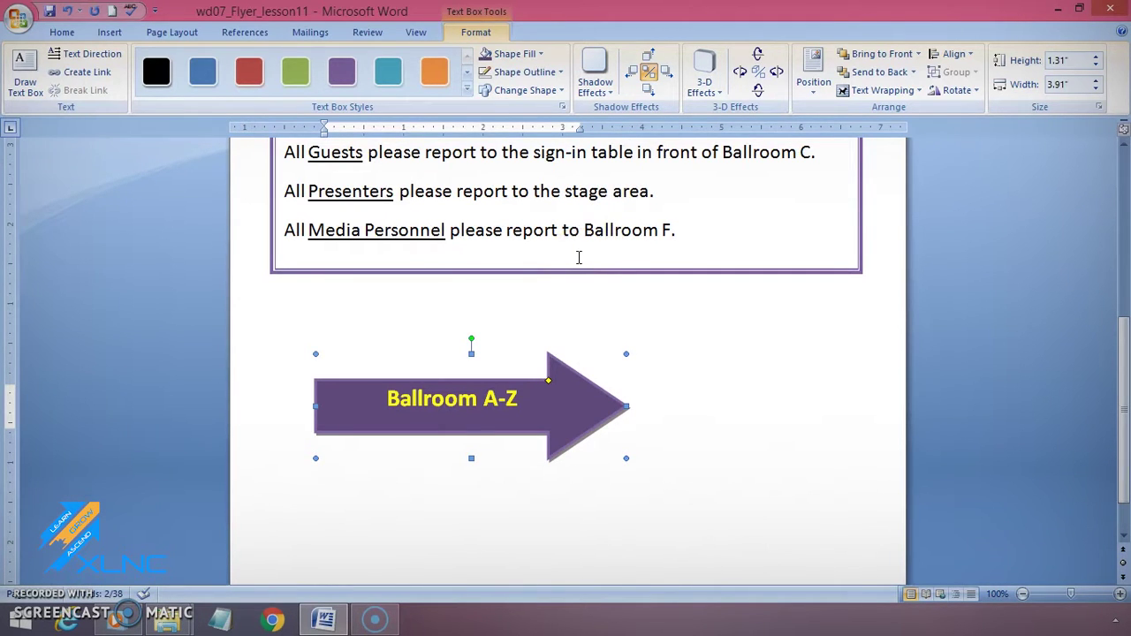
Set the arrow's shadow color to black.
left_click(596, 75)
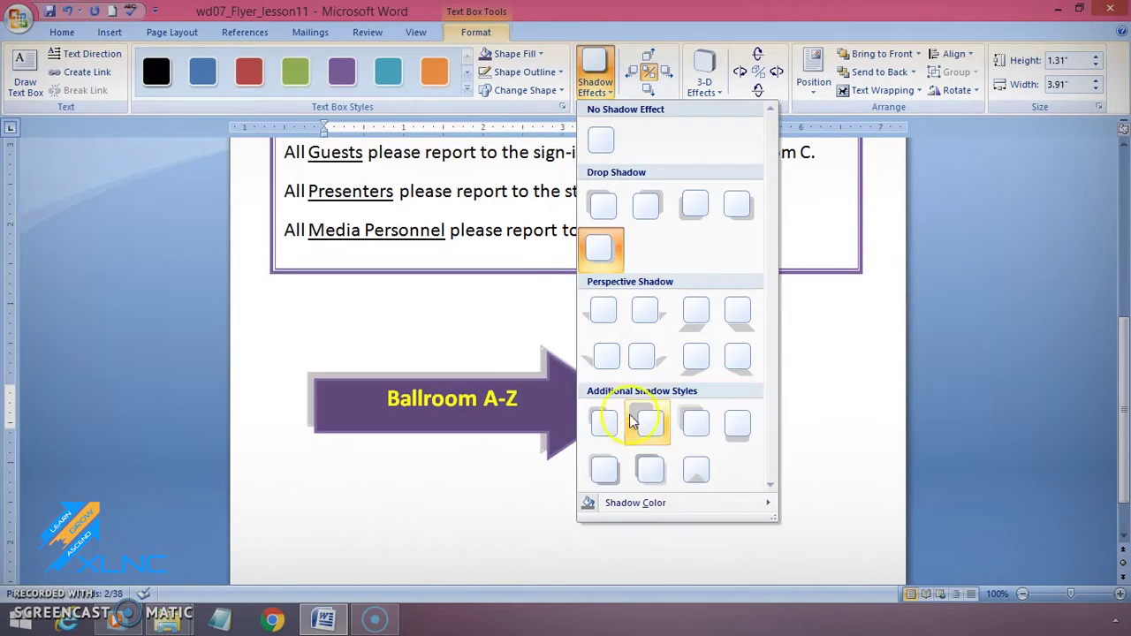
mouse_move(645, 506)
left_click(714, 504)
left_click(841, 500)
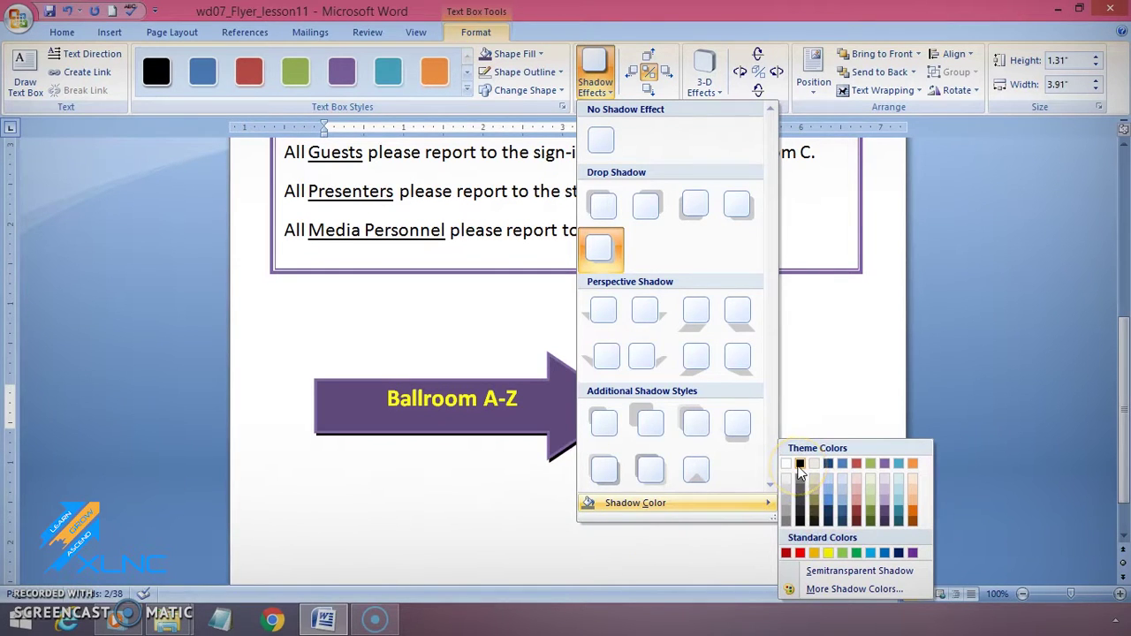
left_click(799, 468)
left_click(417, 467)
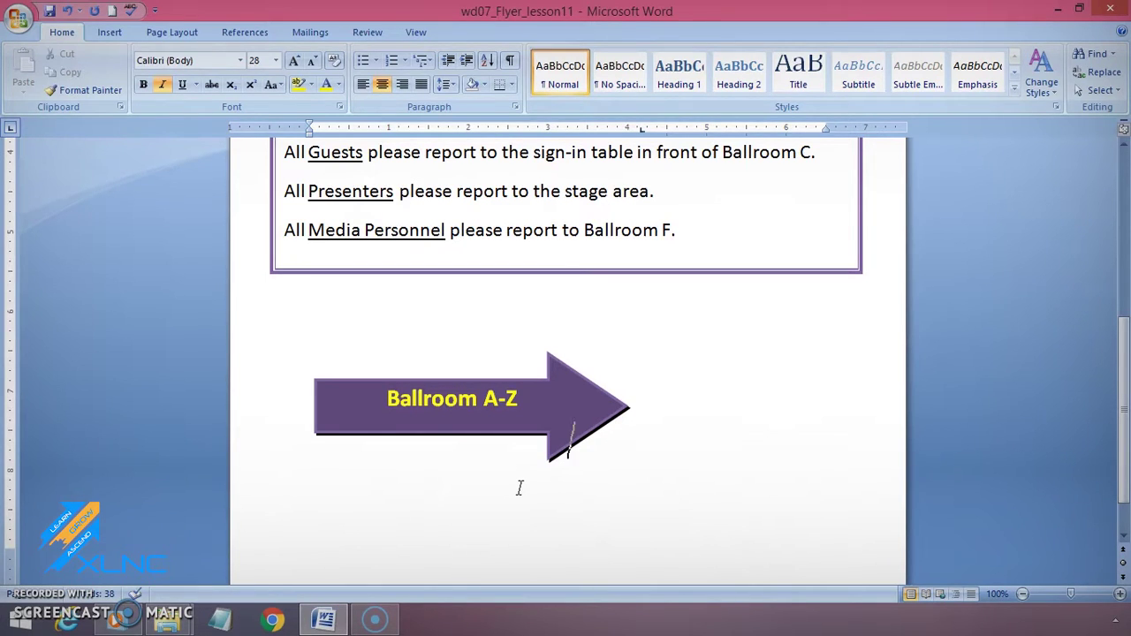
Select the arrow text box and show its formatting options.
left_click(425, 400)
left_click(481, 18)
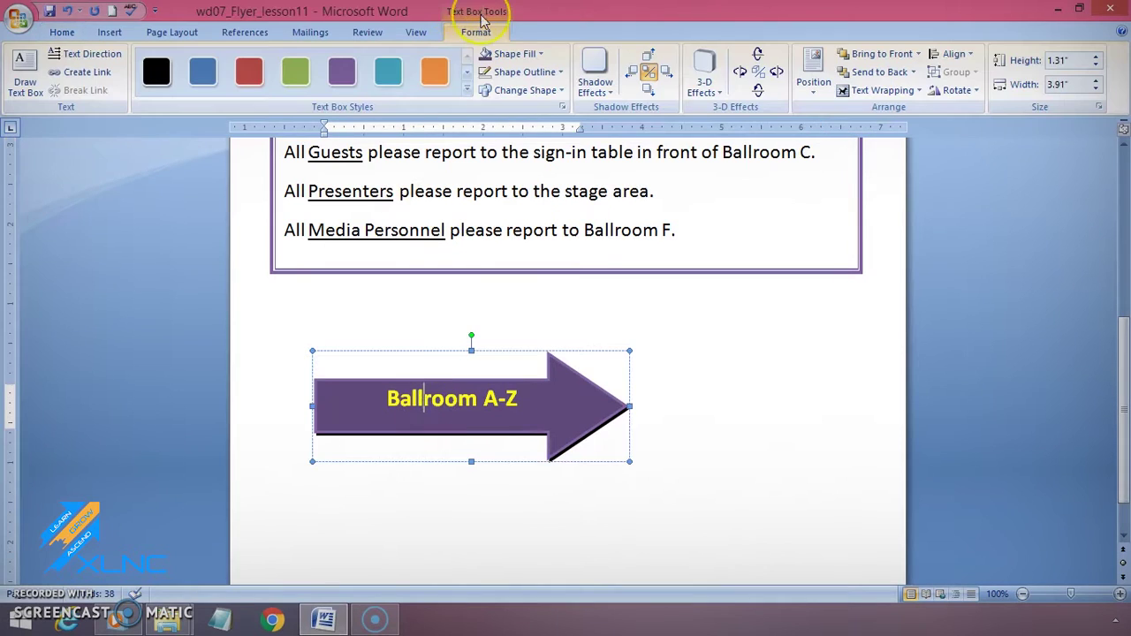